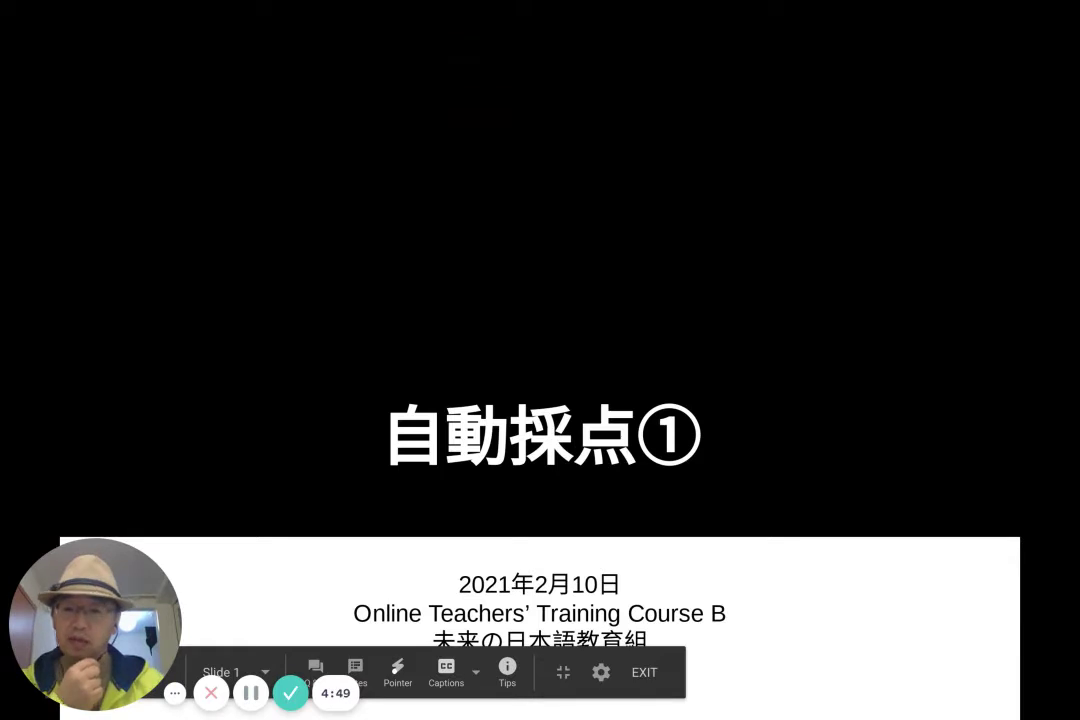
# Advance the slides to the 採点を自動化する link, open that page full screen, and open its sample auto-graded form.
pyautogui.press('Right')
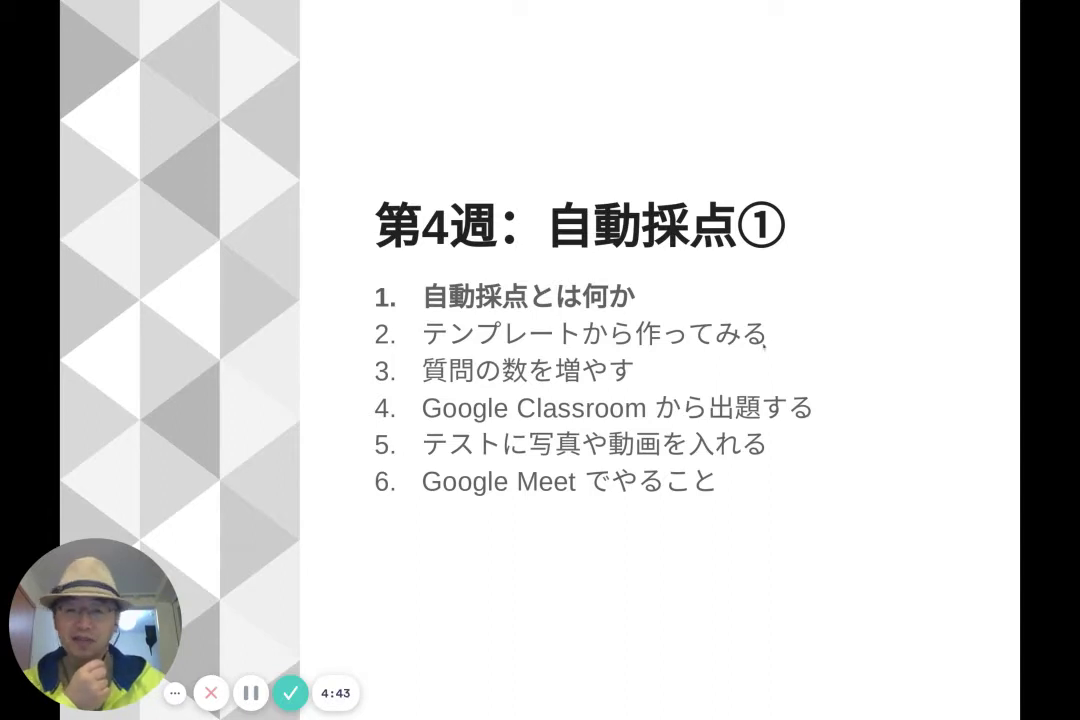
pyautogui.press('Right')
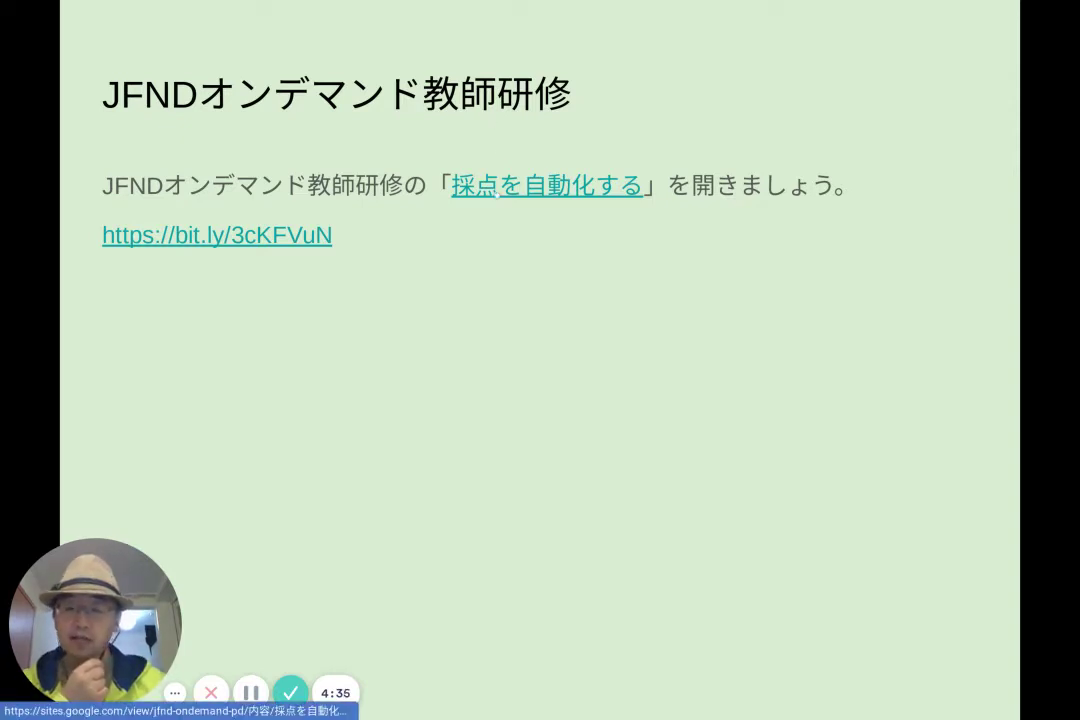
pyautogui.click(497, 193)
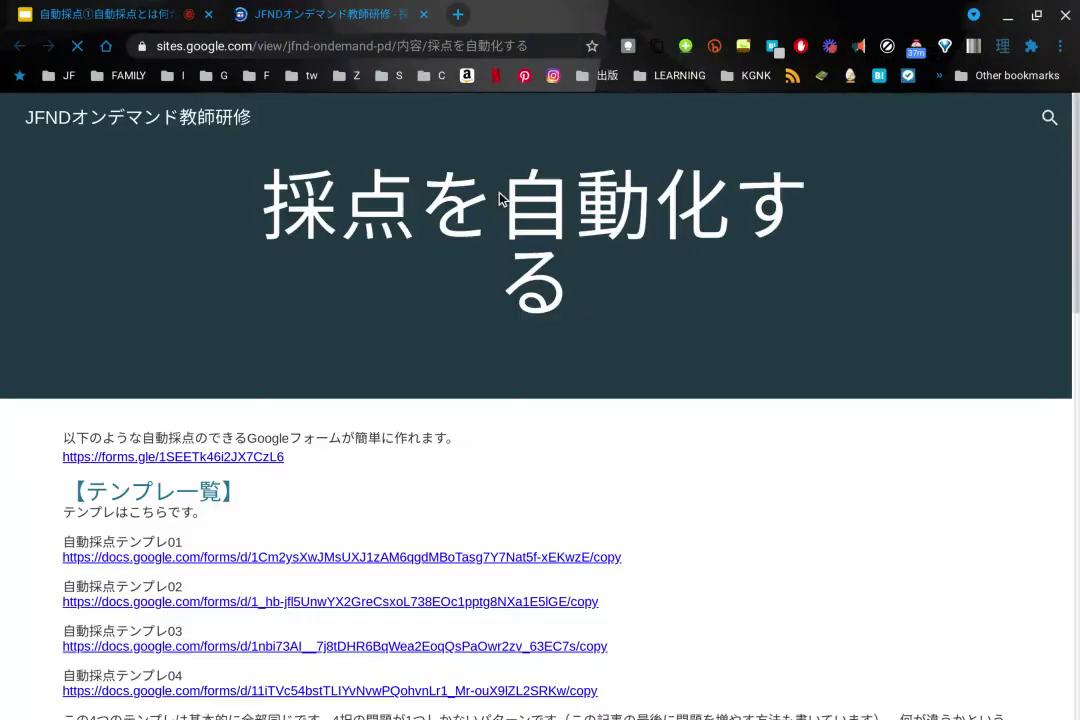
pyautogui.press('F11')
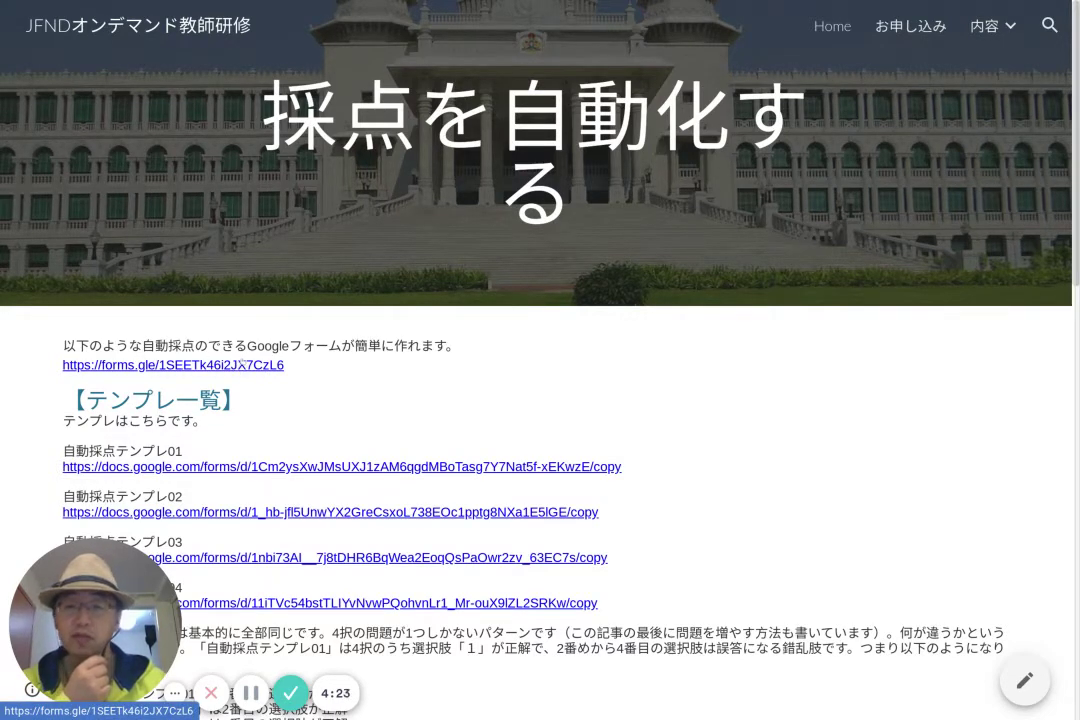
pyautogui.click(241, 364)
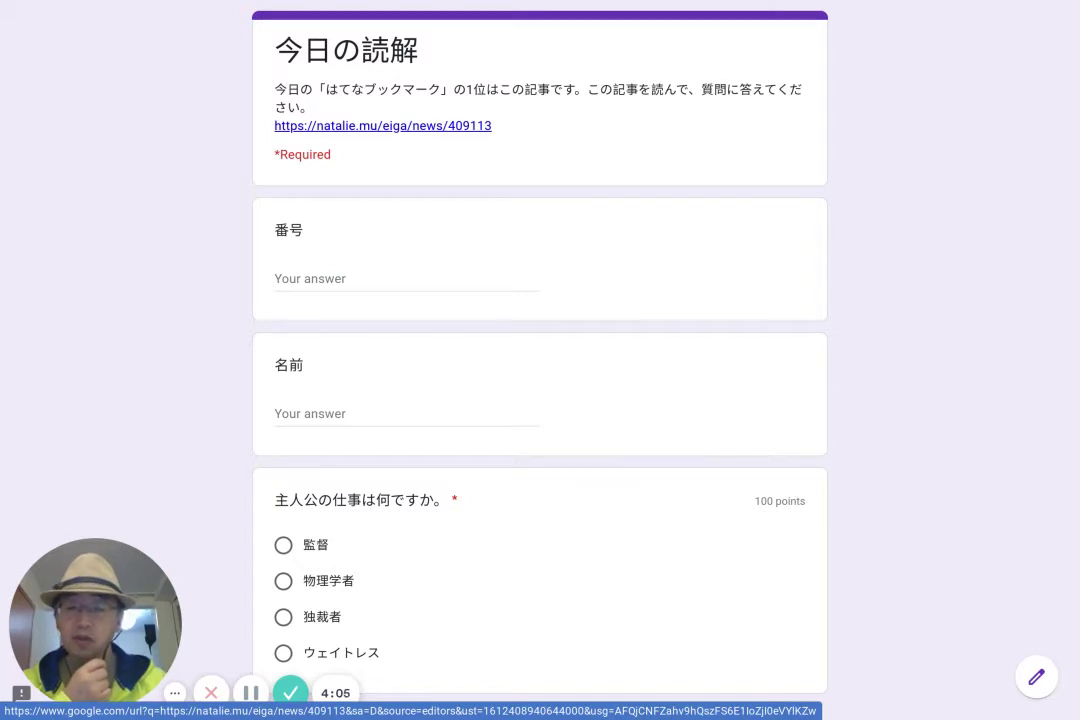
# Fill in the form's 番号 field with 1 and enter the respondent's surname in the 名前 field.
pyautogui.scroll(-1, 446, 204)
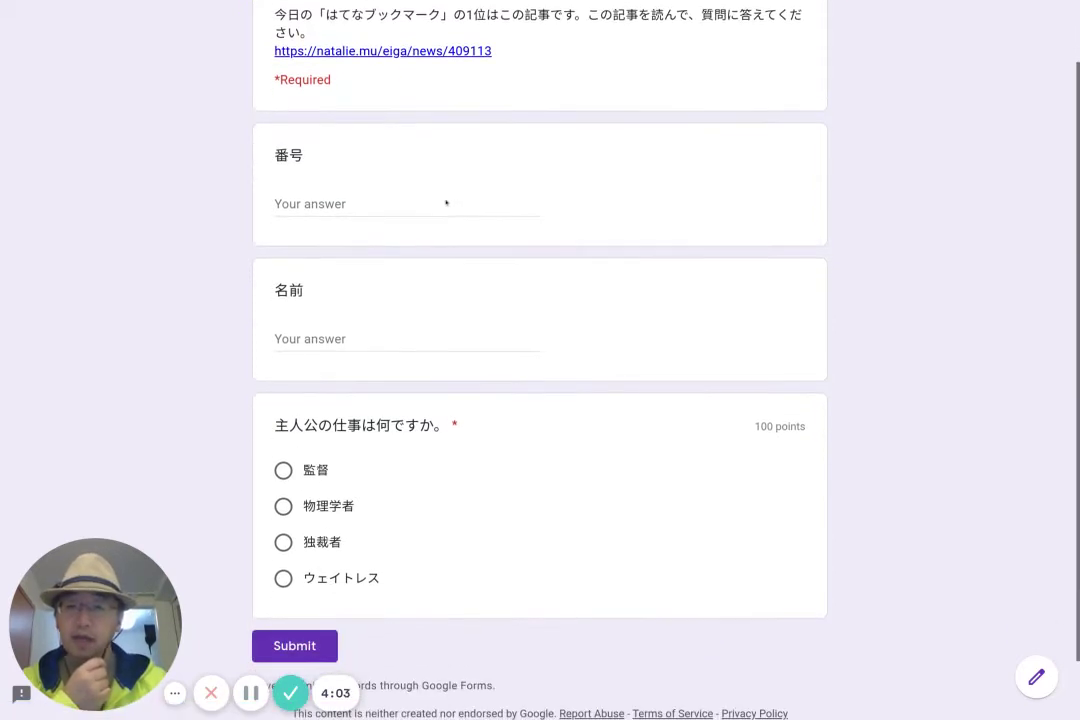
pyautogui.click(419, 199)
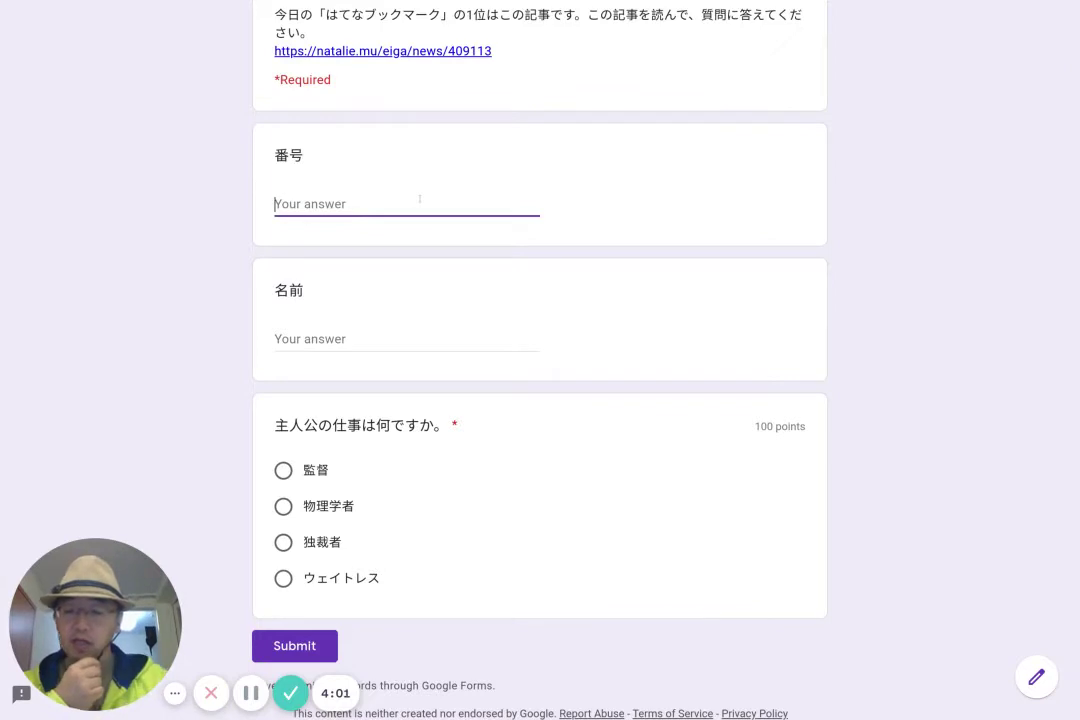
pyautogui.write('1')
pyautogui.press('Return')
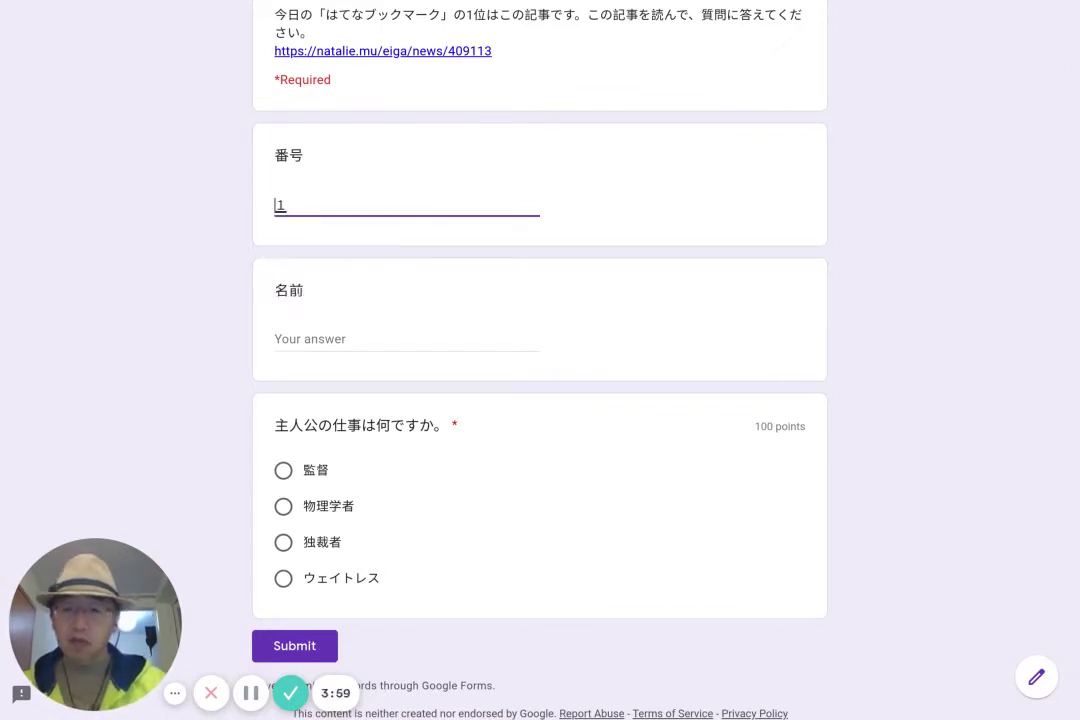
pyautogui.click(410, 329)
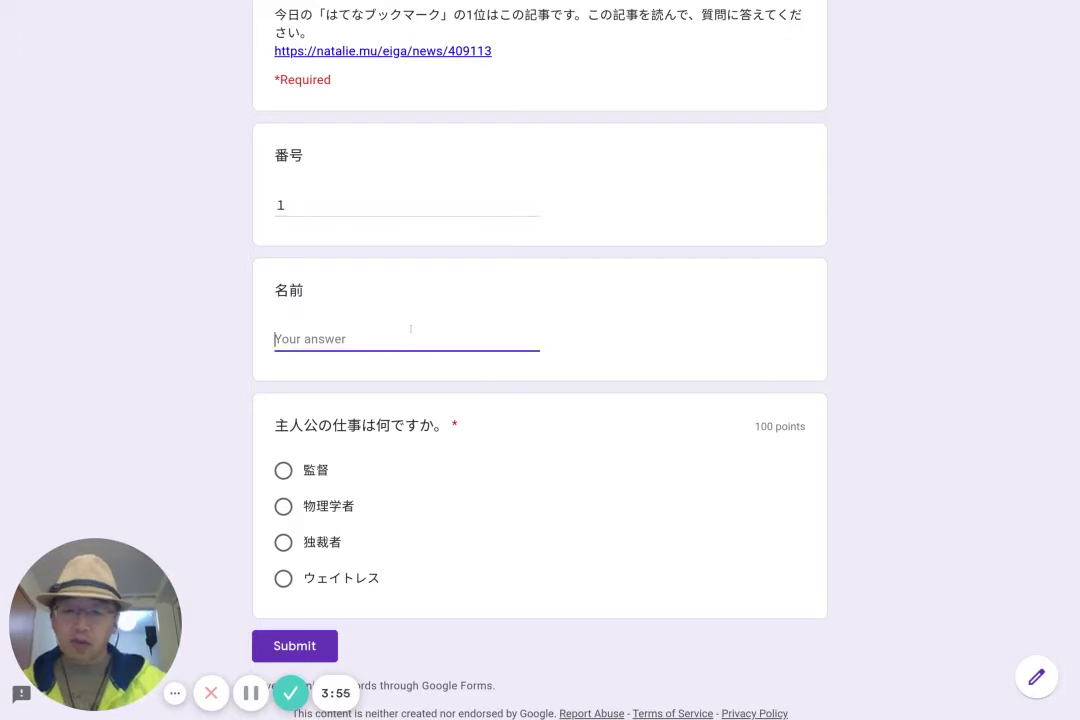
pyautogui.write('村上')
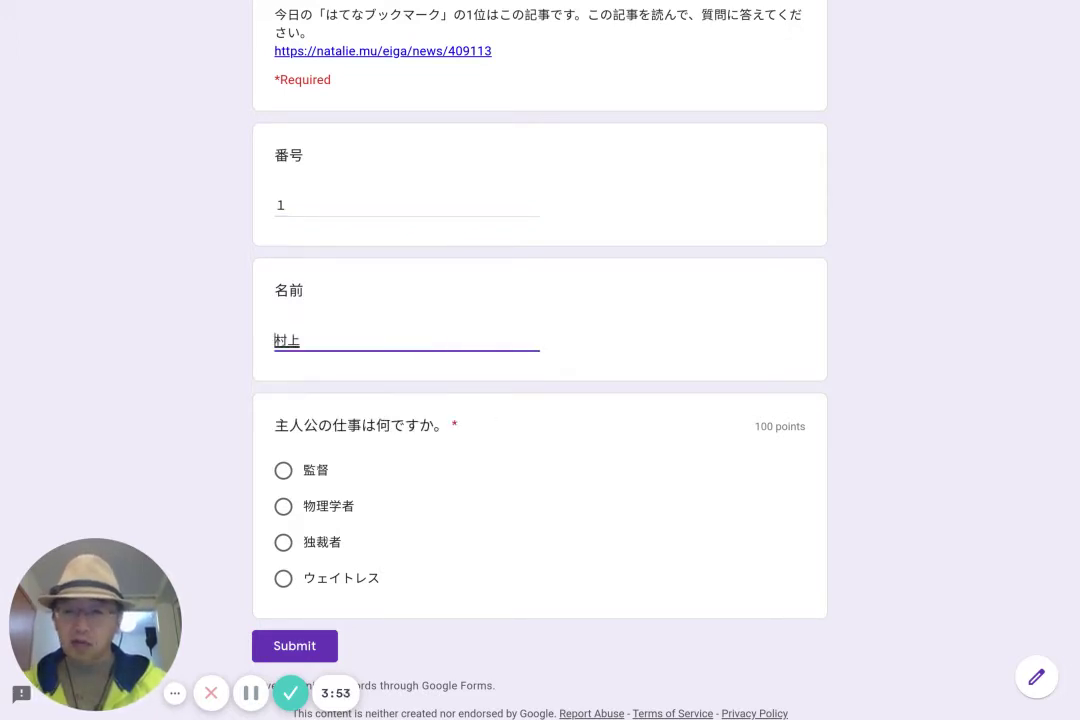
pyautogui.press('Return')
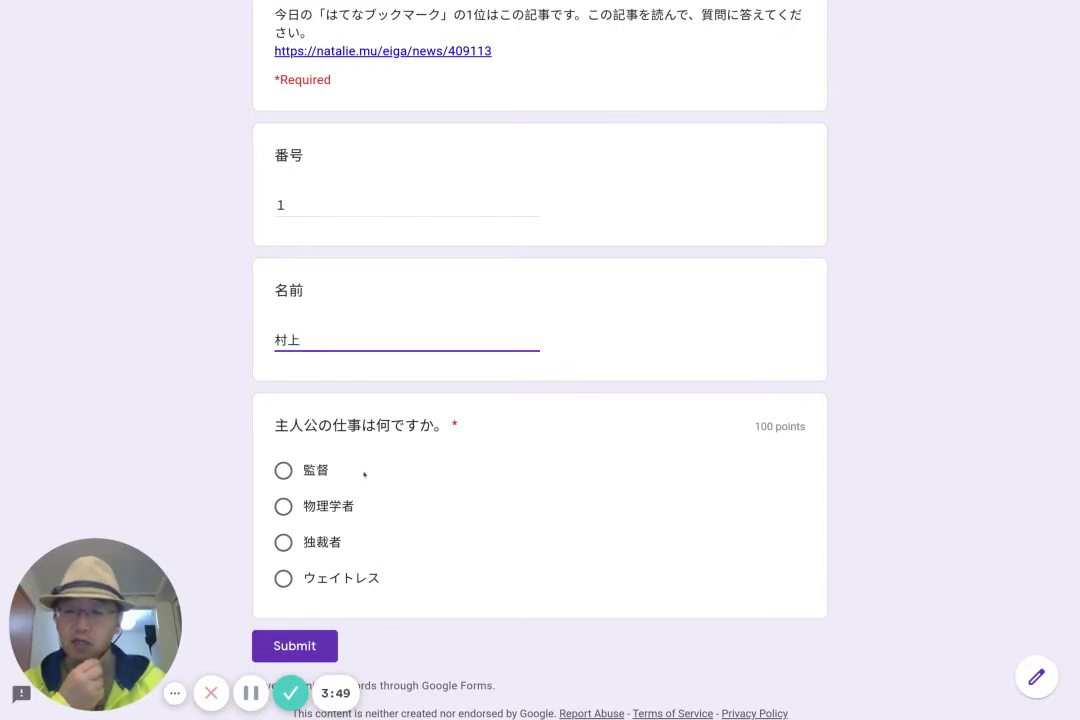
# Answer the question 主人公の仕事は何ですか。 with 物理学者 and submit the form.
pyautogui.scroll(-2, 362, 472)
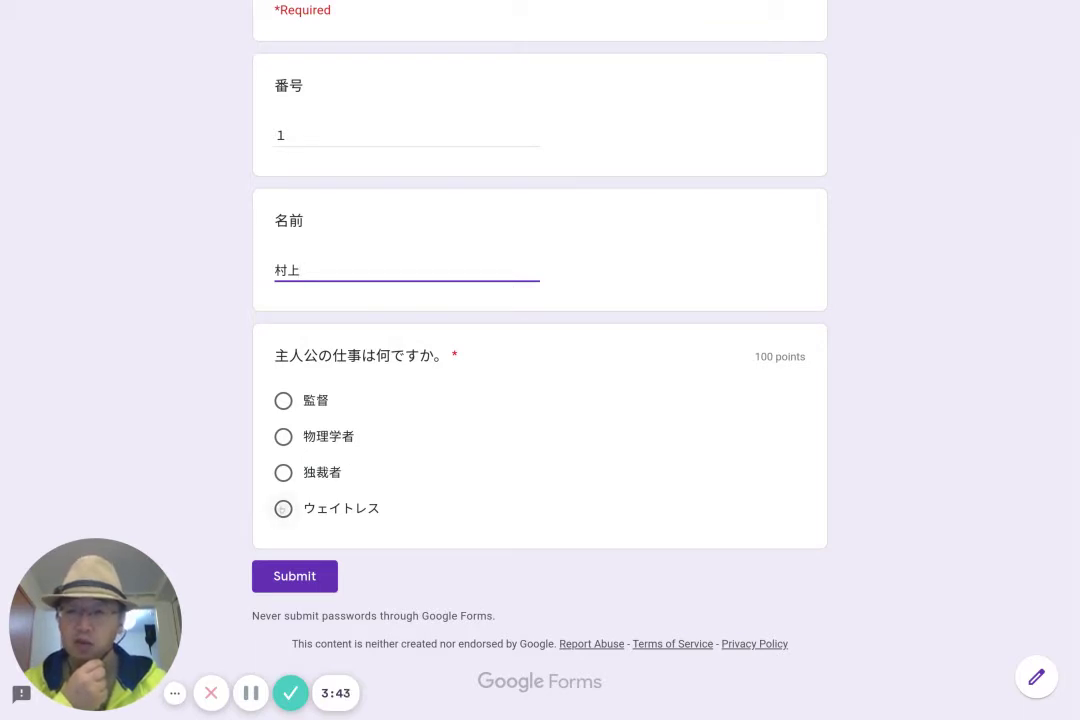
pyautogui.click(283, 436)
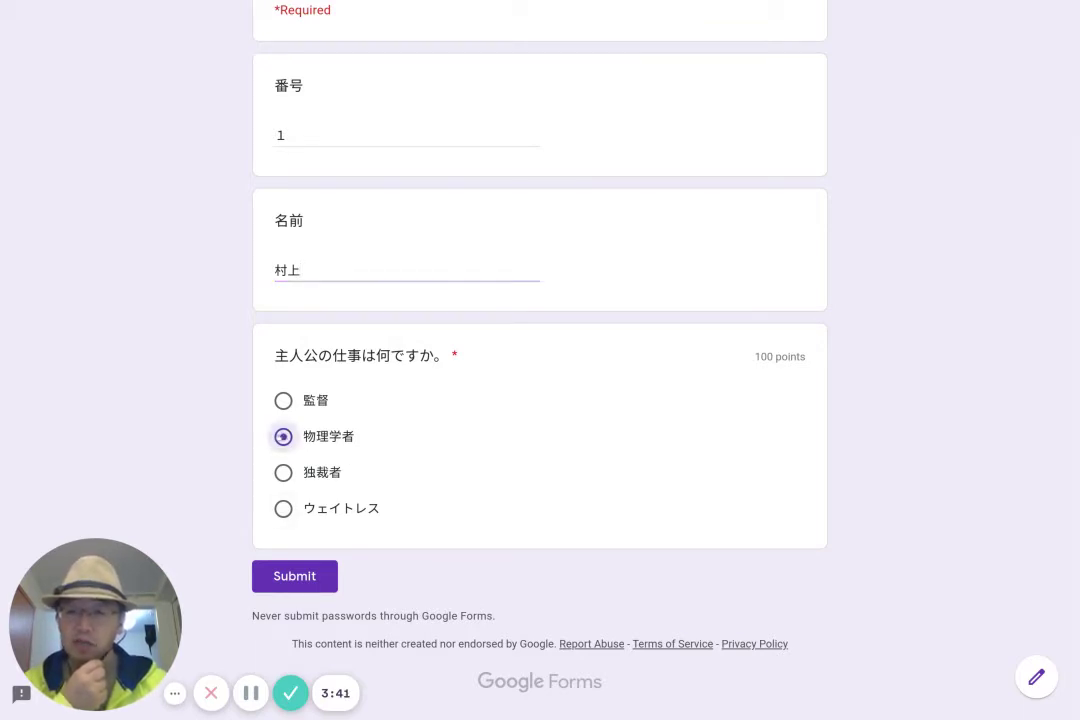
pyautogui.click(310, 575)
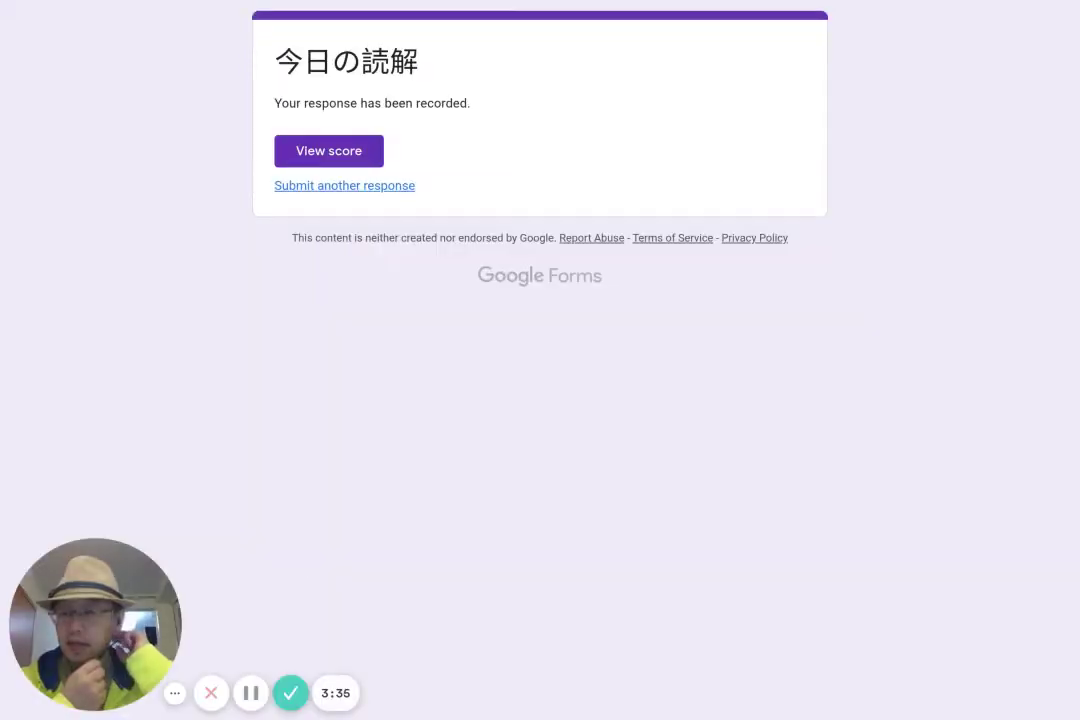
# View the score of the submitted response and examine the marked answer, the correct answer and the feedback.
pyautogui.click(341, 152)
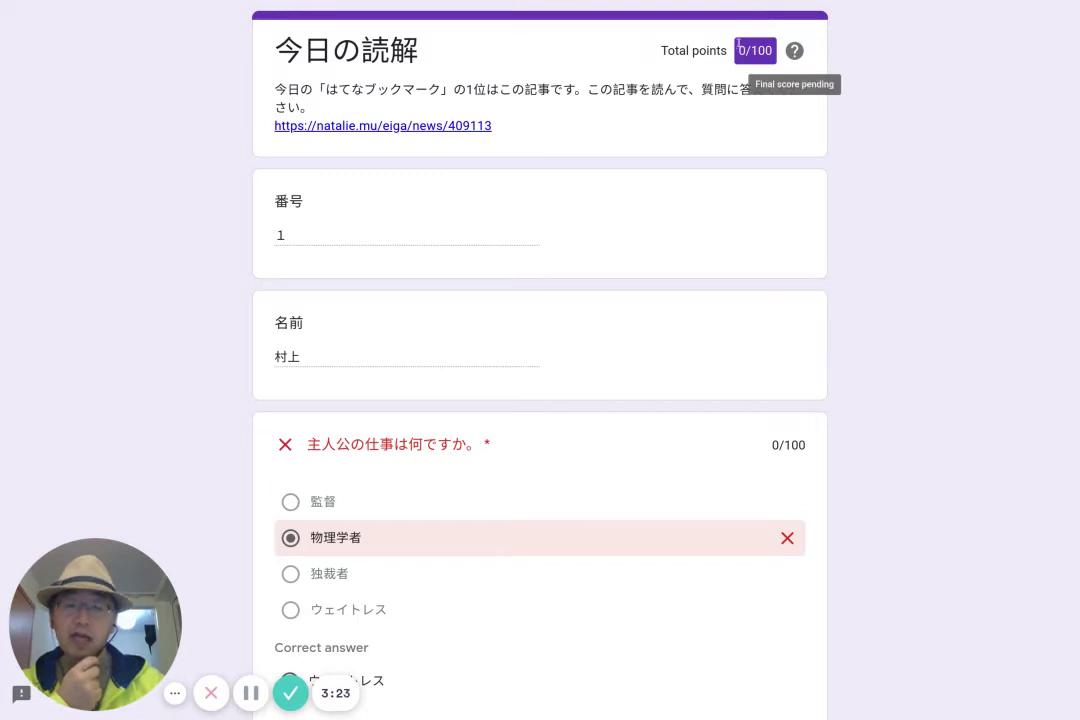
pyautogui.scroll(-2, 686, 262)
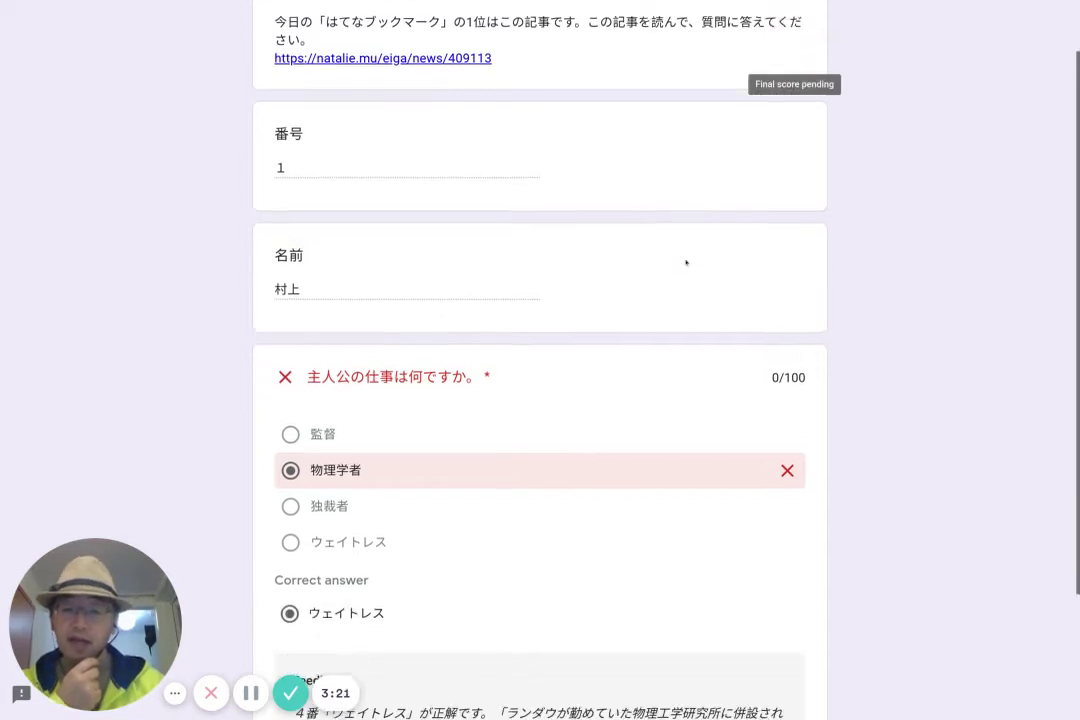
pyautogui.scroll(1, 686, 262)
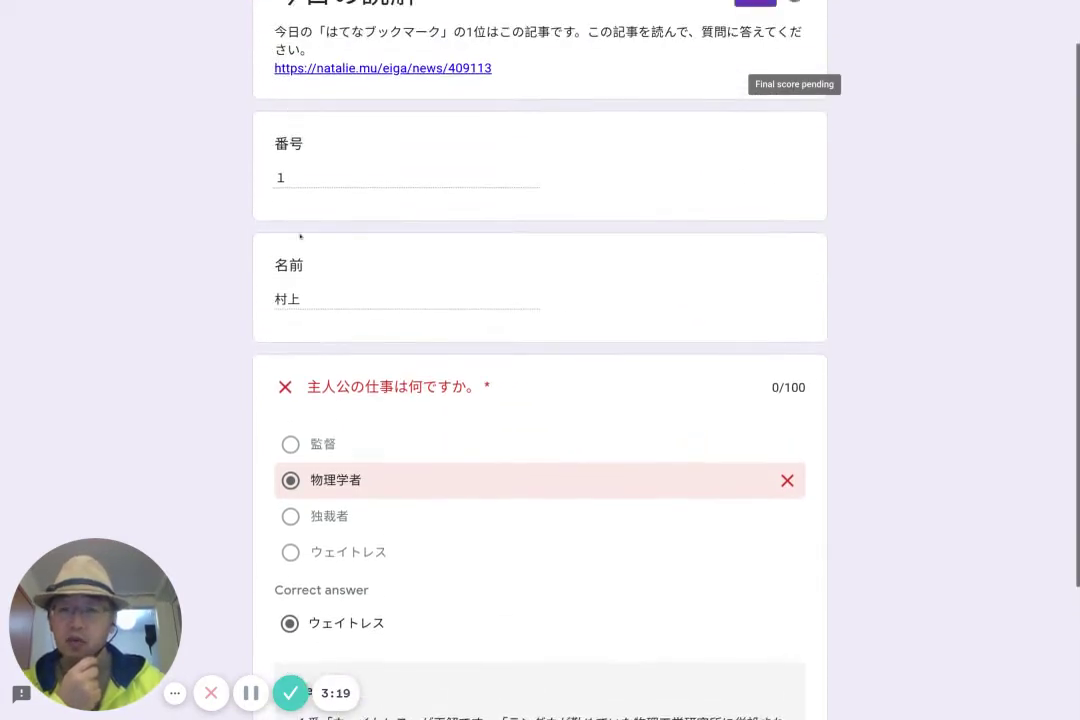
pyautogui.scroll(-2, 268, 287)
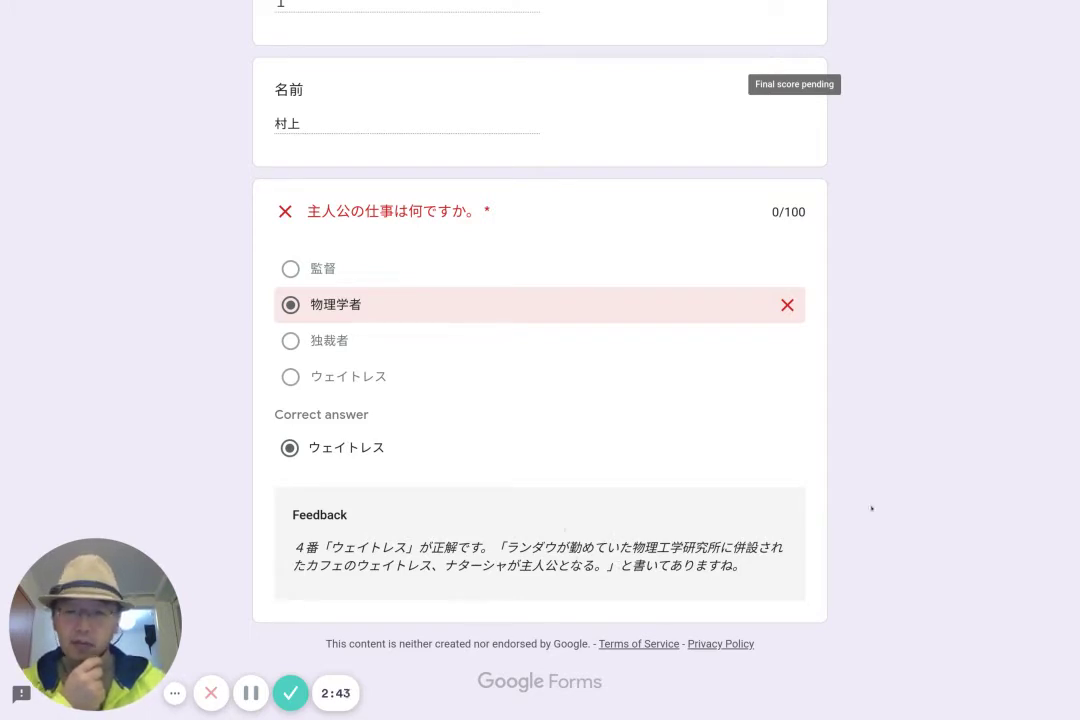
pyautogui.scroll(3, 540, 360)
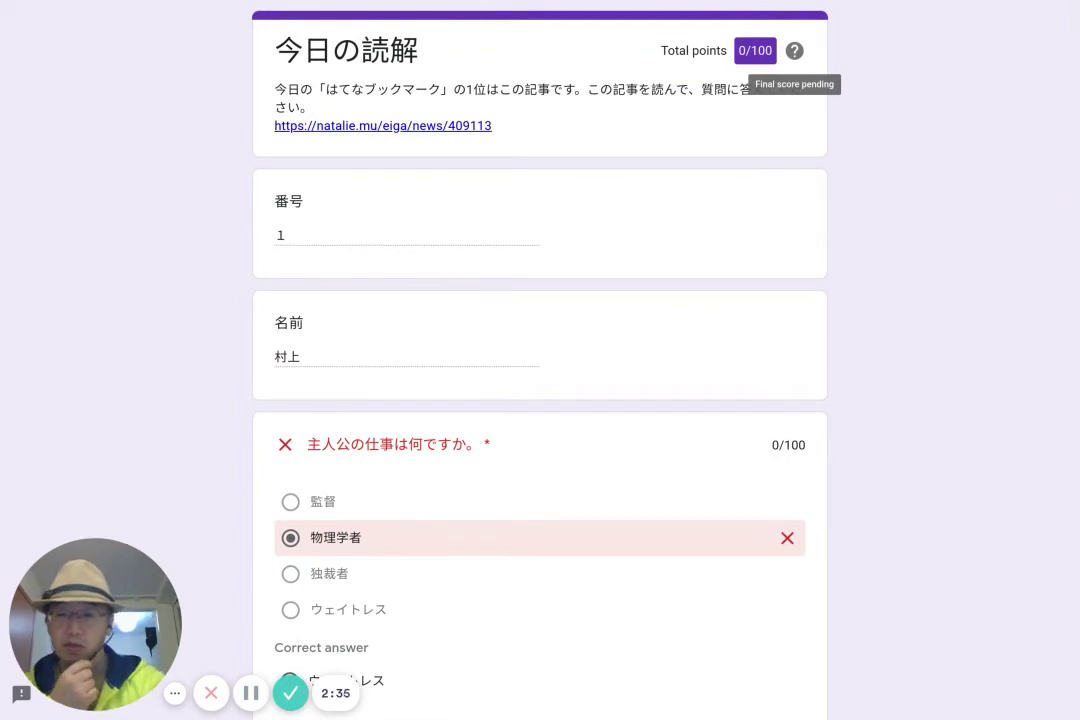
# Go back to the 採点を自動化する page, reopen the sample form and open it for editing.
pyautogui.hotkey('alt', 'Left')
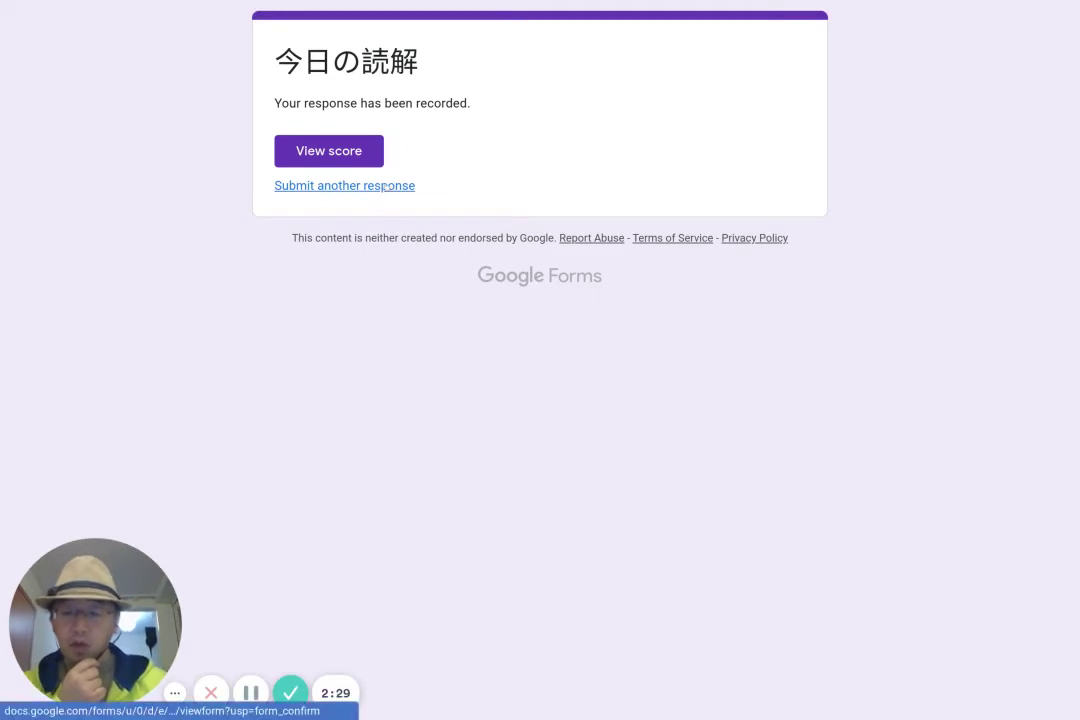
pyautogui.hotkey('alt', 'Left')
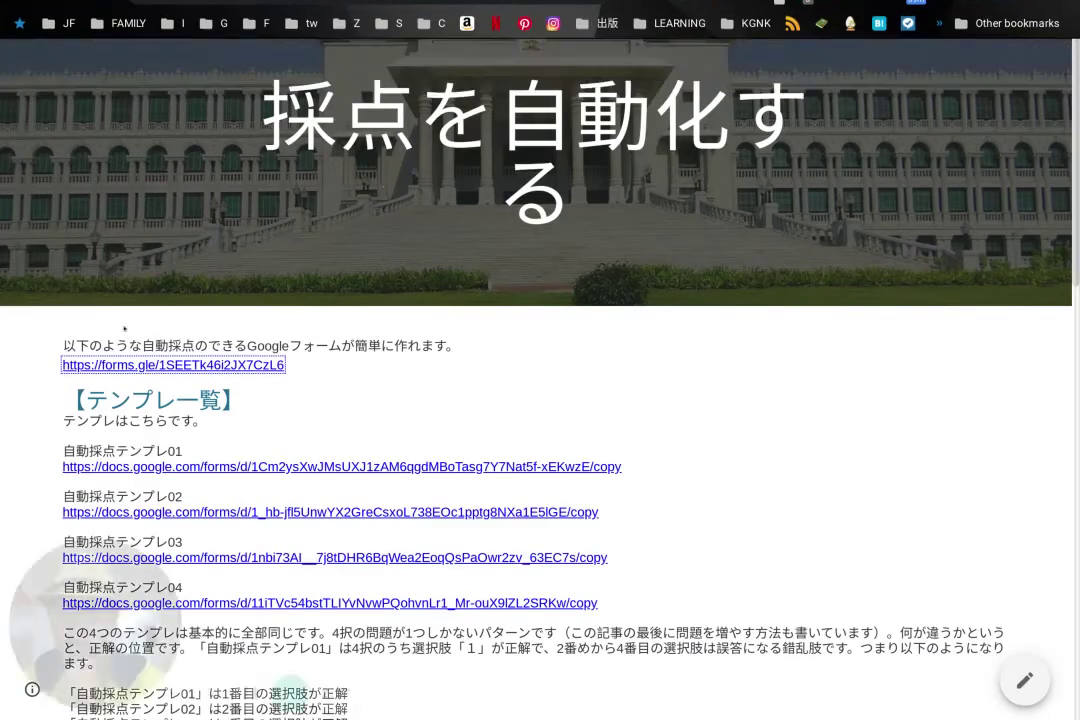
pyautogui.click(114, 365)
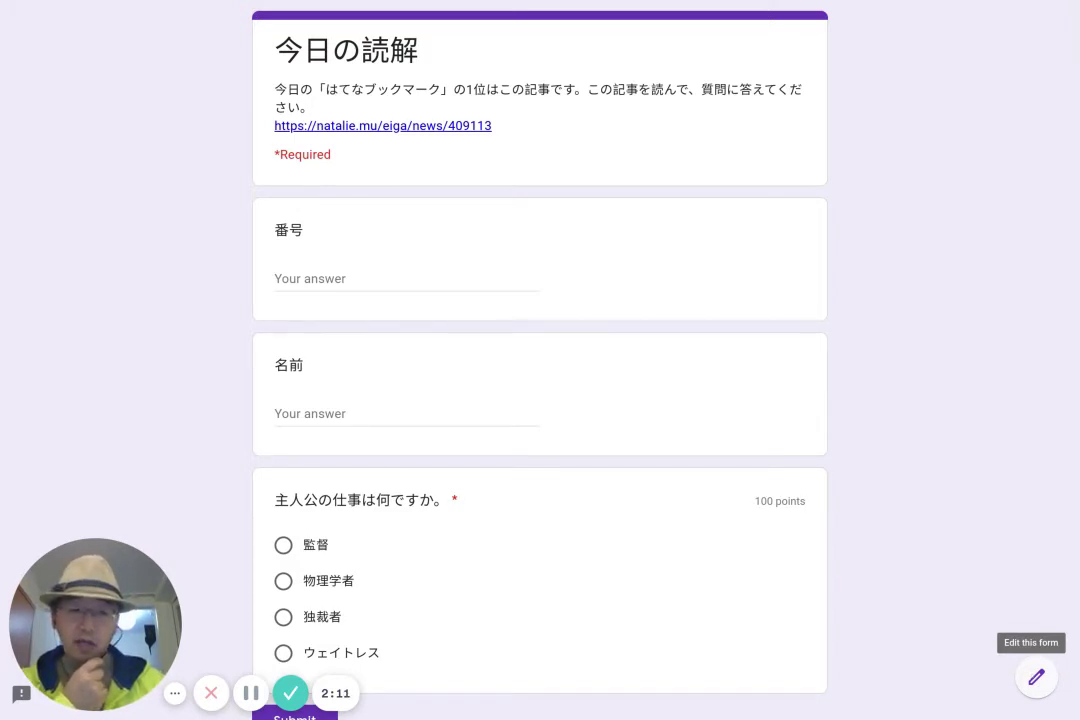
pyautogui.click(1036, 677)
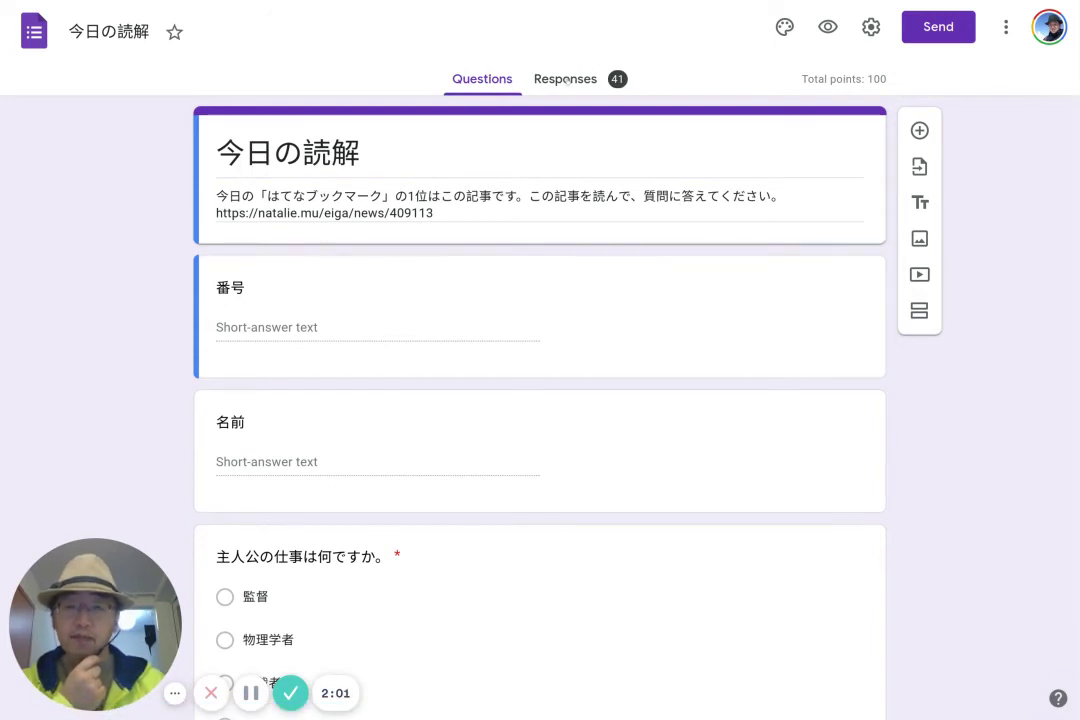
# Examine the response summary of the 今日の読解 form, from the points distribution to the answer chart for 主人公の仕事は何ですか。.
pyautogui.click(566, 80)
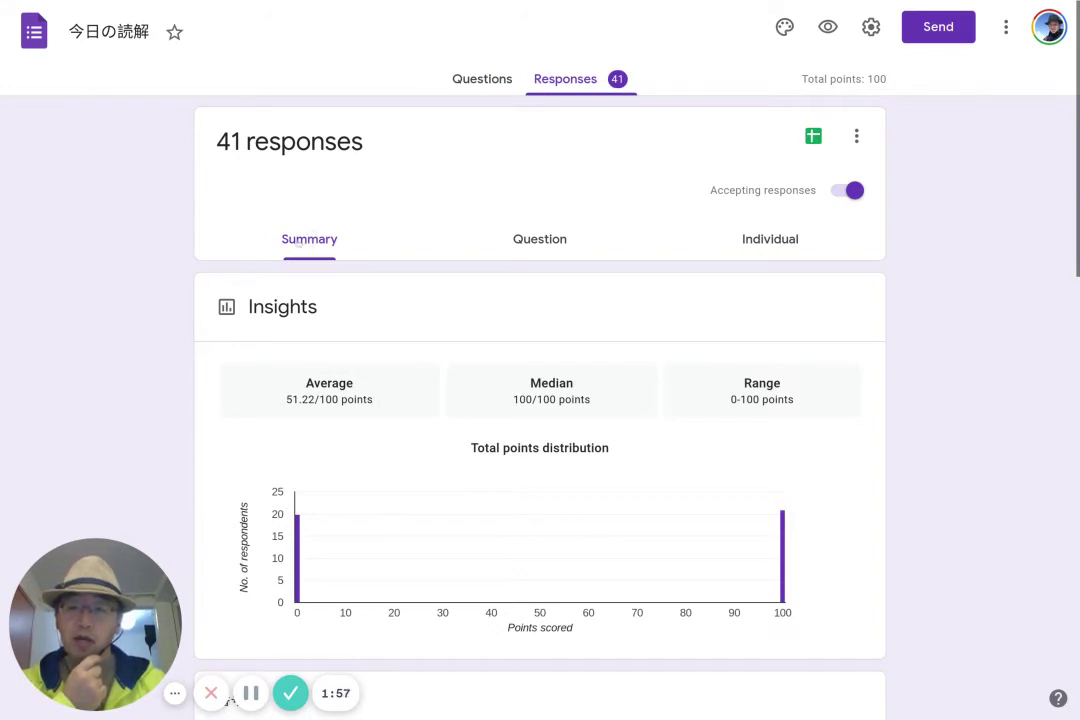
pyautogui.scroll(-2, 126, 270)
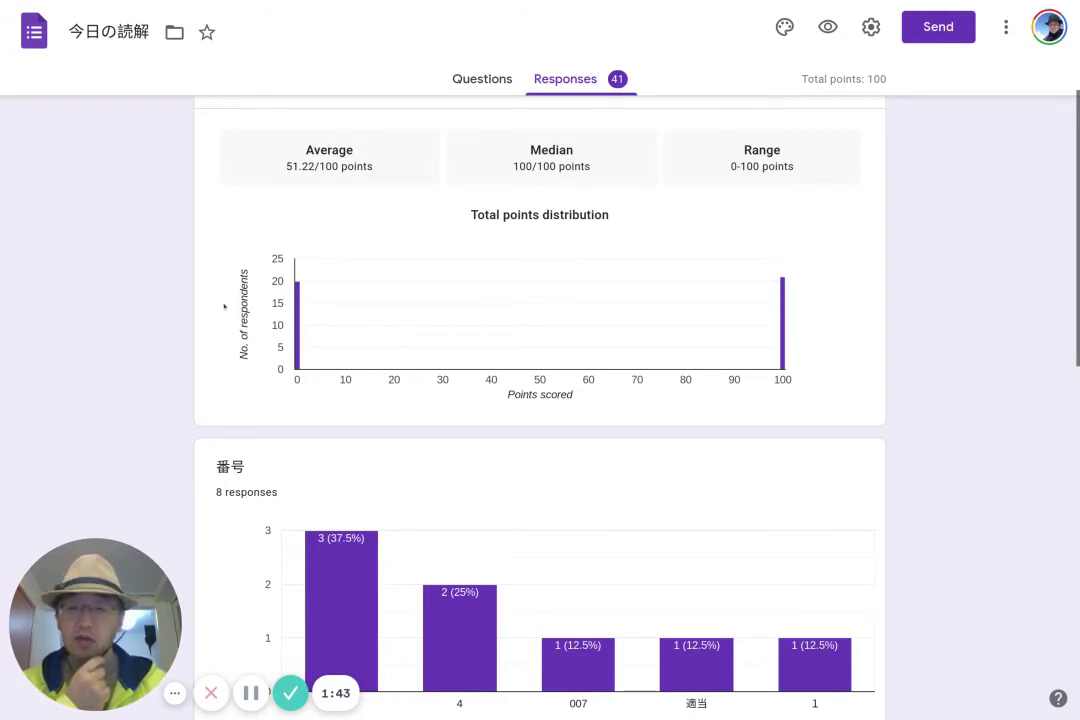
pyautogui.scroll(-3, 230, 300)
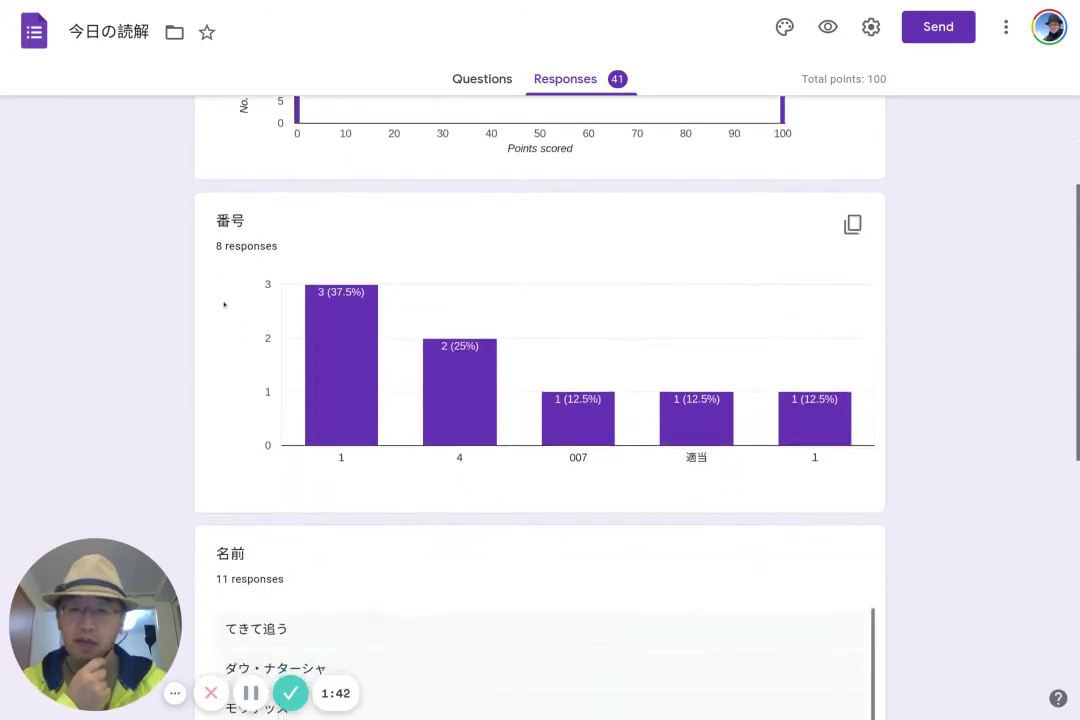
pyautogui.scroll(-3, 236, 266)
pyautogui.scroll(-4, 236, 266)
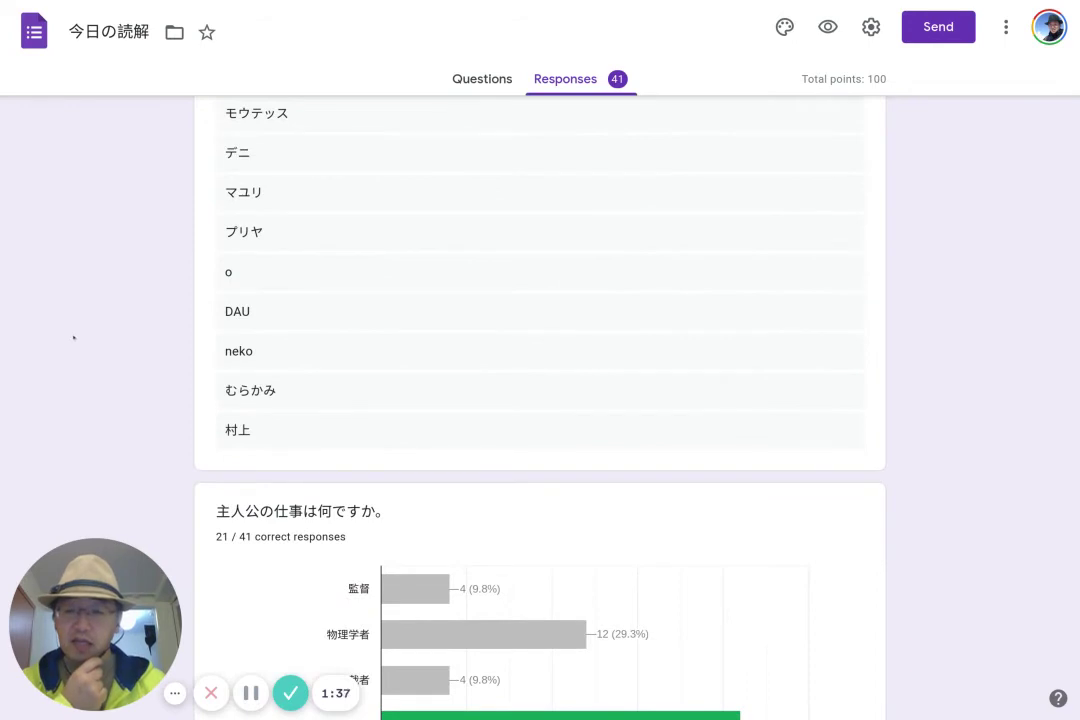
pyautogui.scroll(-2, 73, 337)
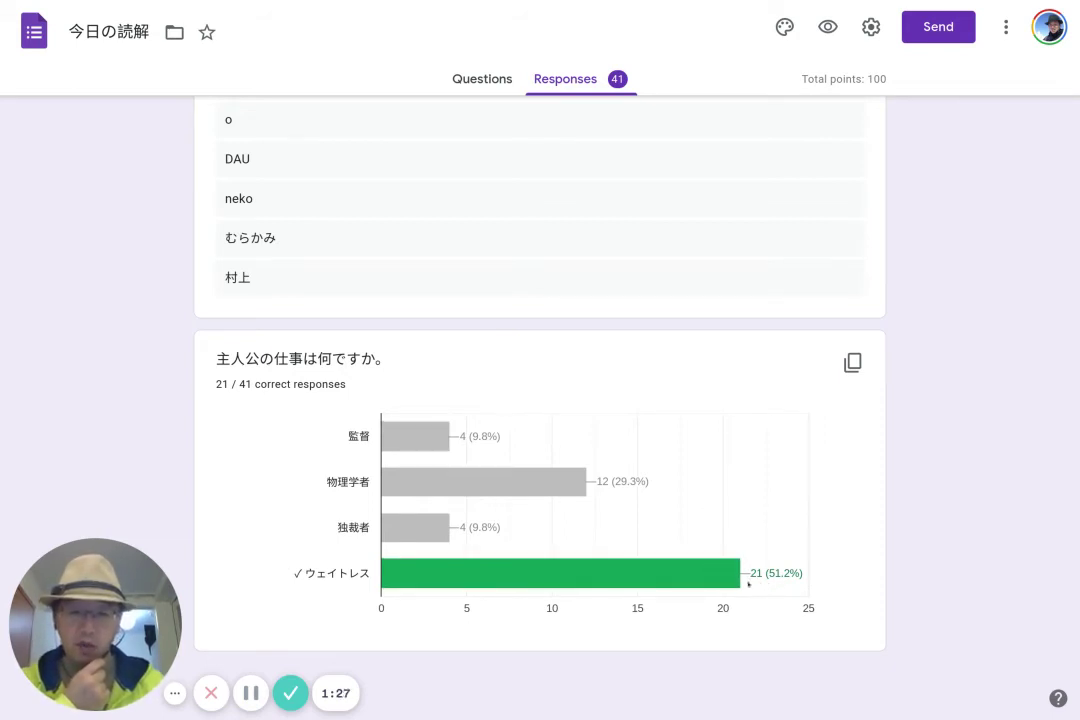
pyautogui.moveTo(727, 574)
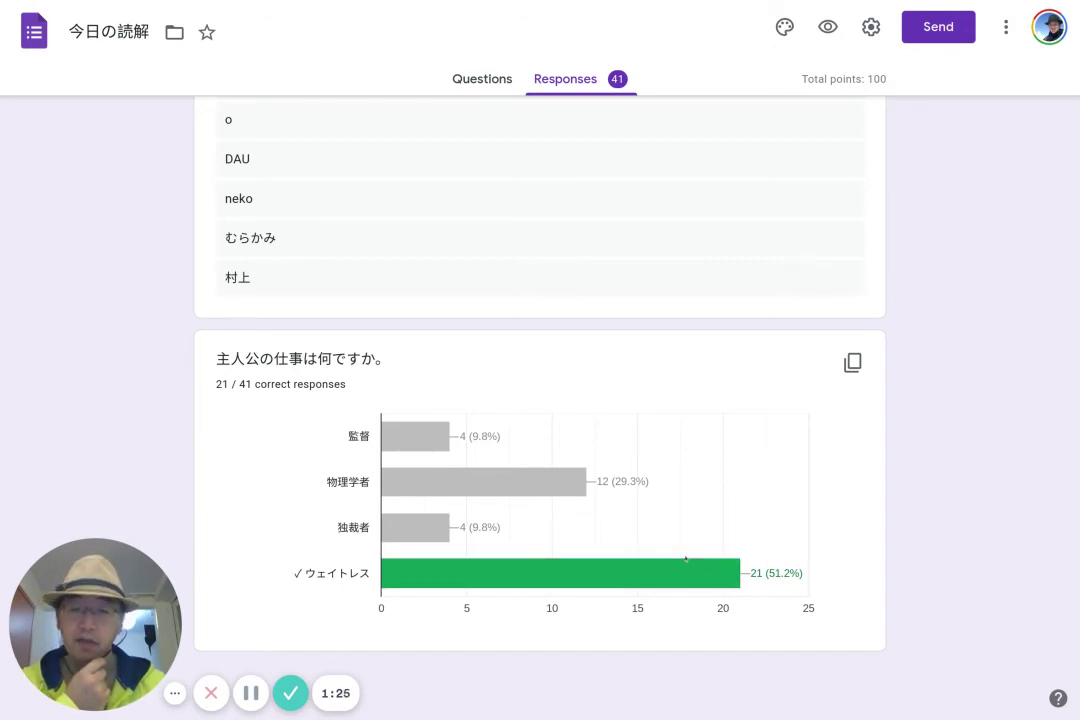
pyautogui.moveTo(534, 487)
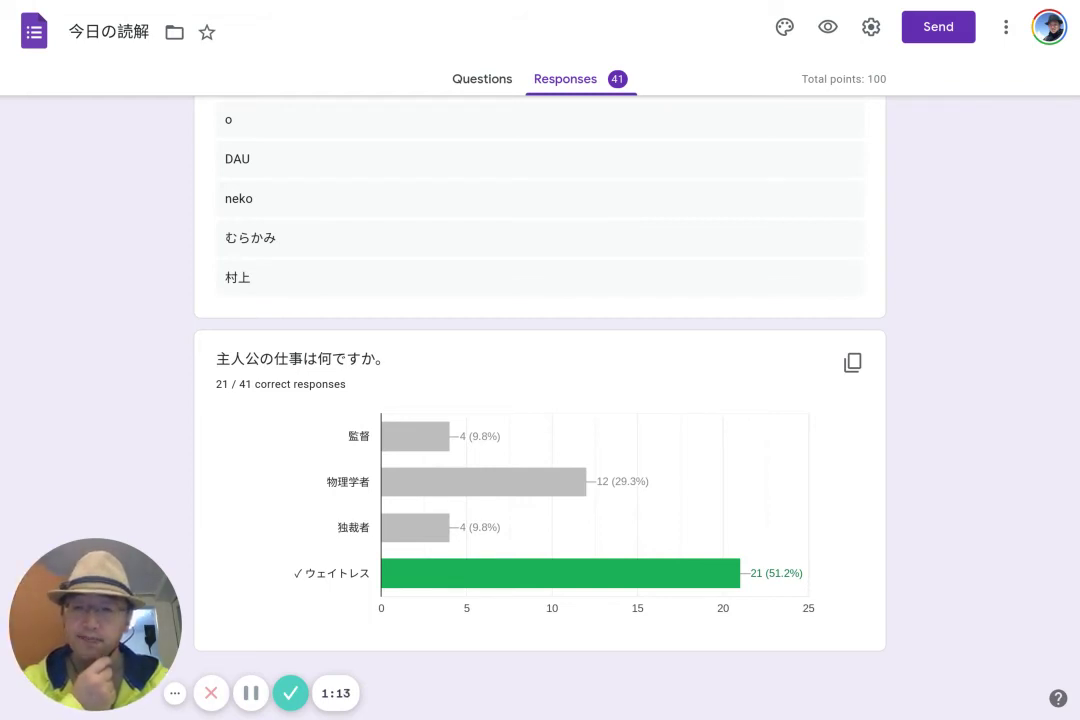
pyautogui.scroll(15, 540, 400)
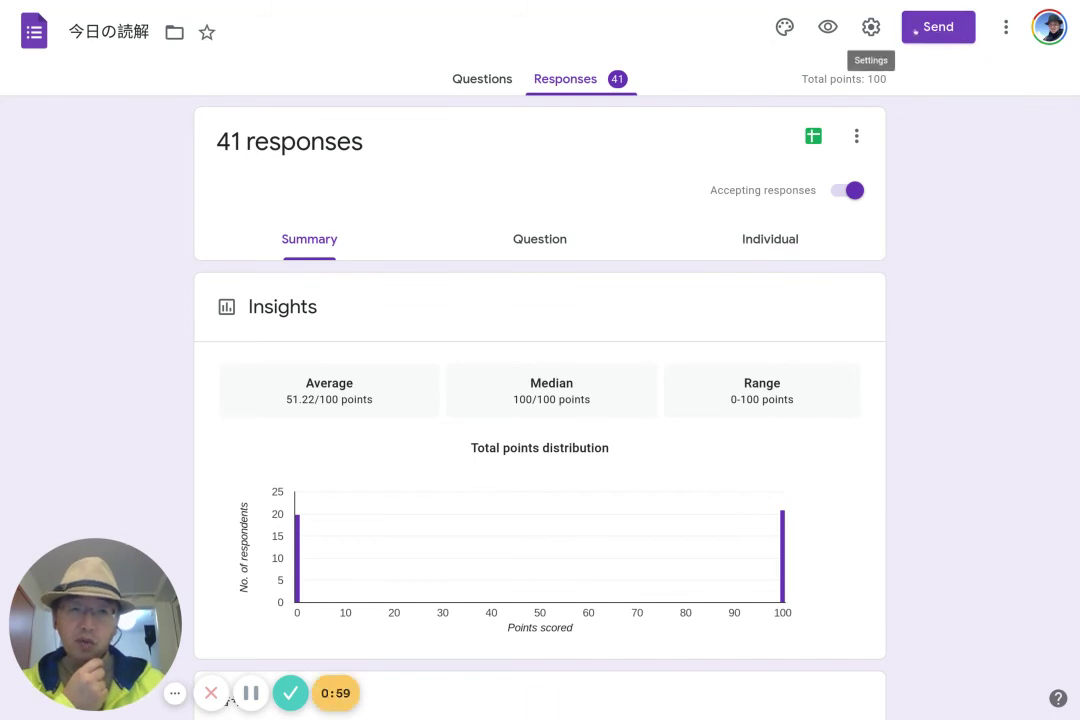
# Open the form's sending options, choose sharing by link, shorten the URL and copy it.
pyautogui.click(938, 28)
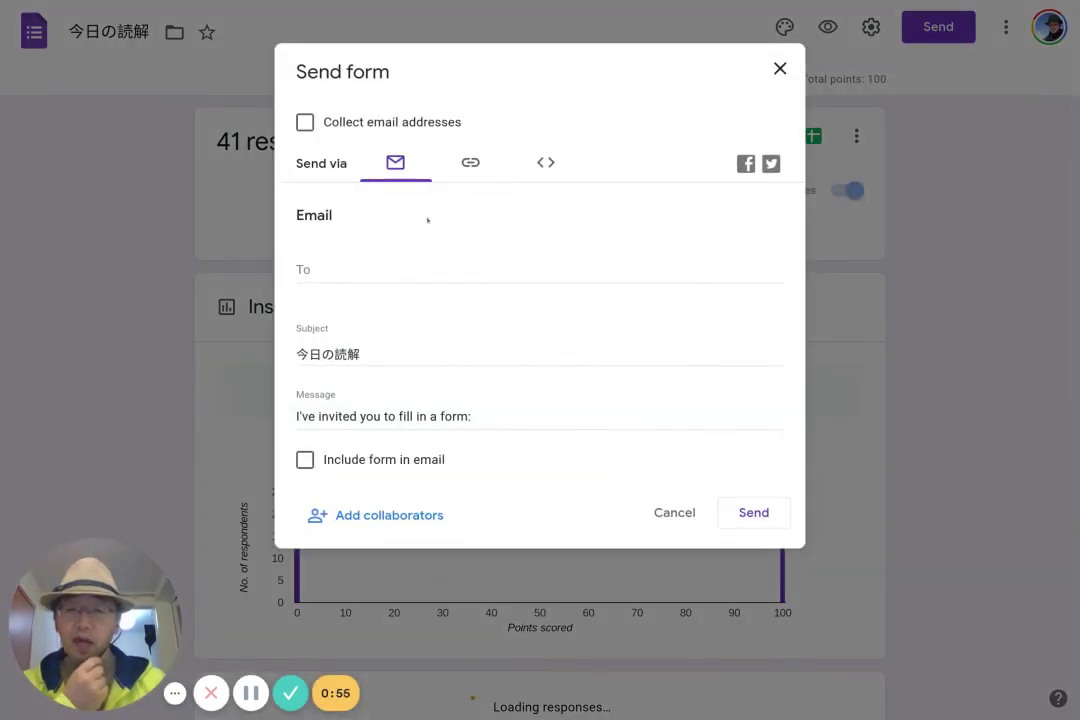
pyautogui.click(321, 264)
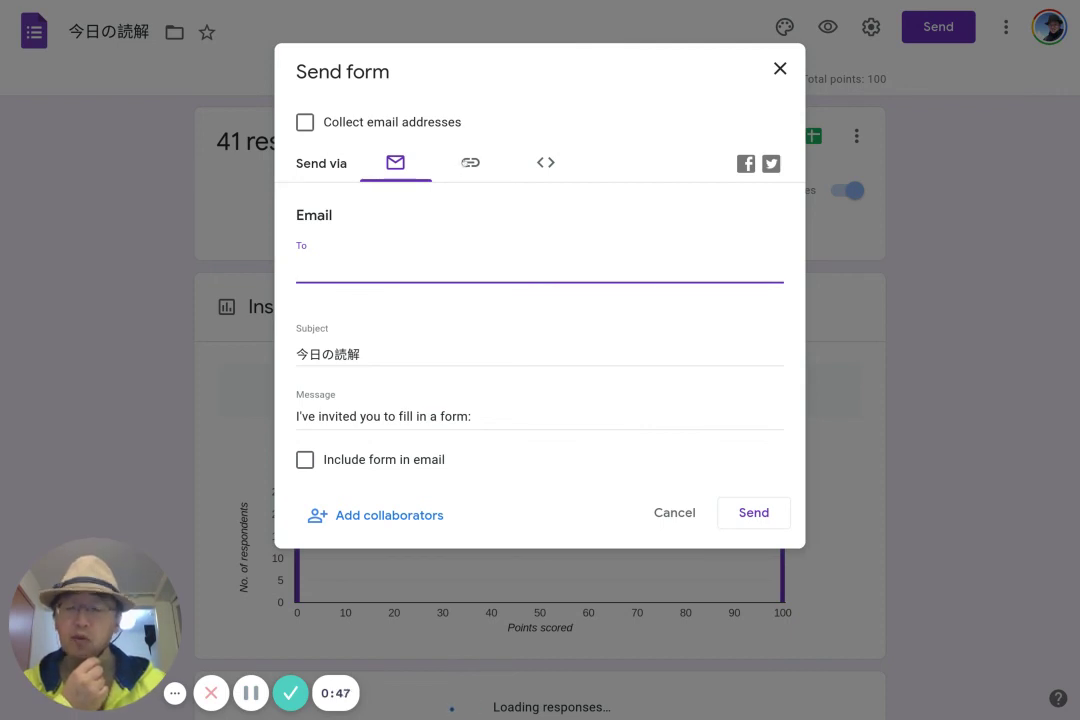
pyautogui.click(470, 162)
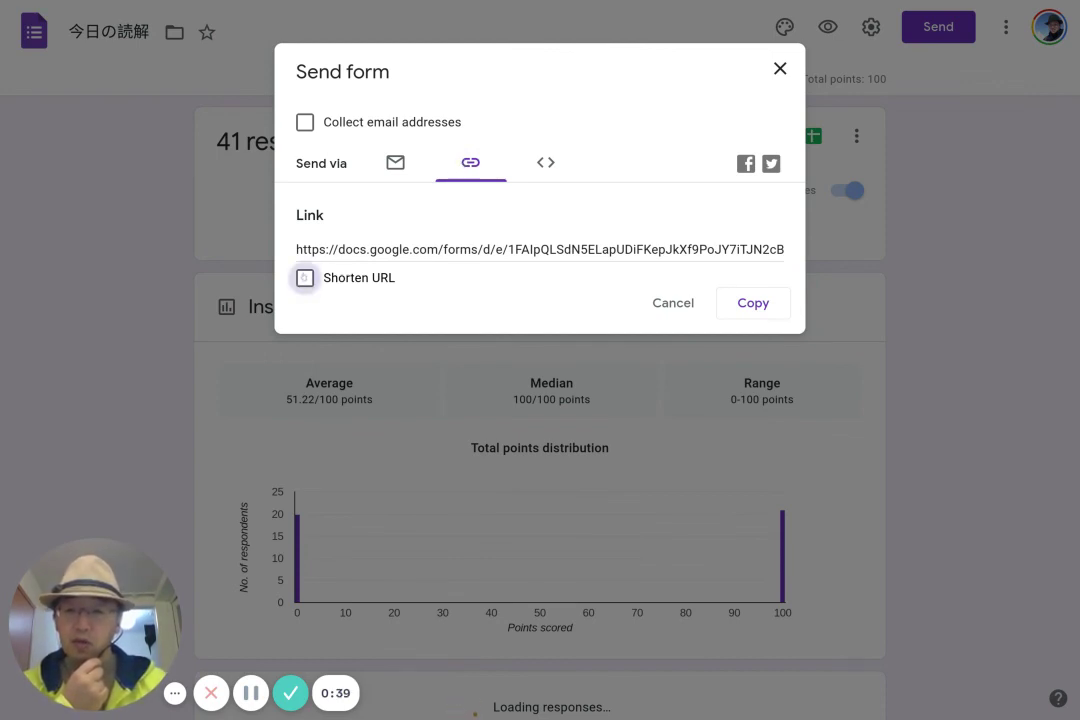
pyautogui.click(305, 278)
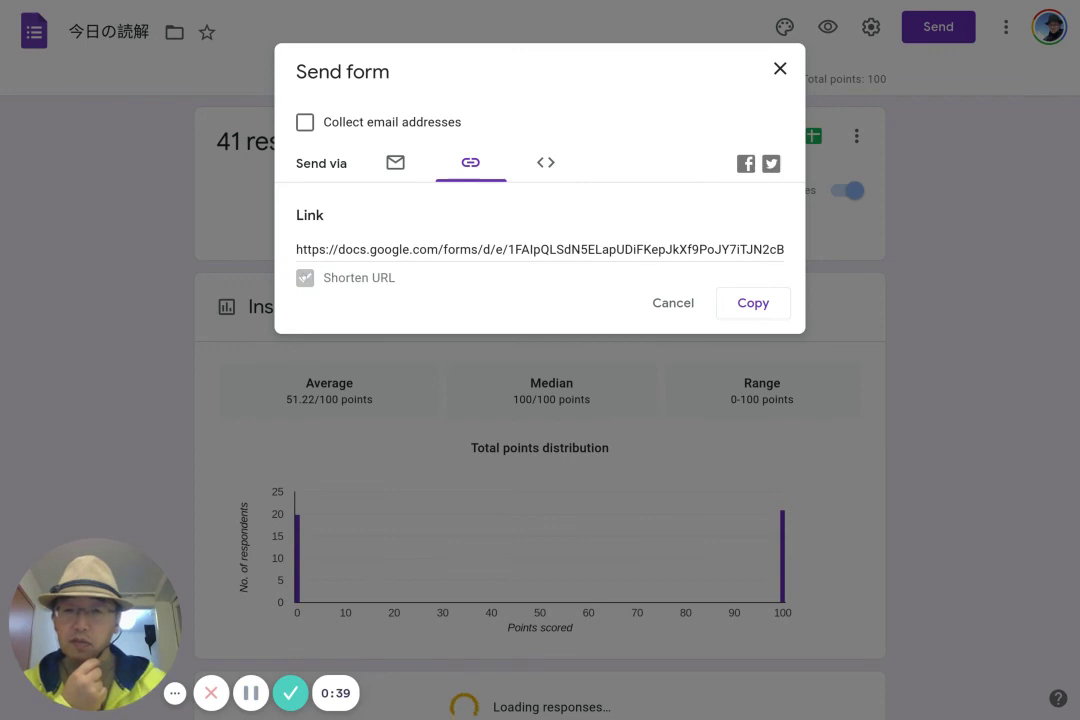
pyautogui.click(757, 301)
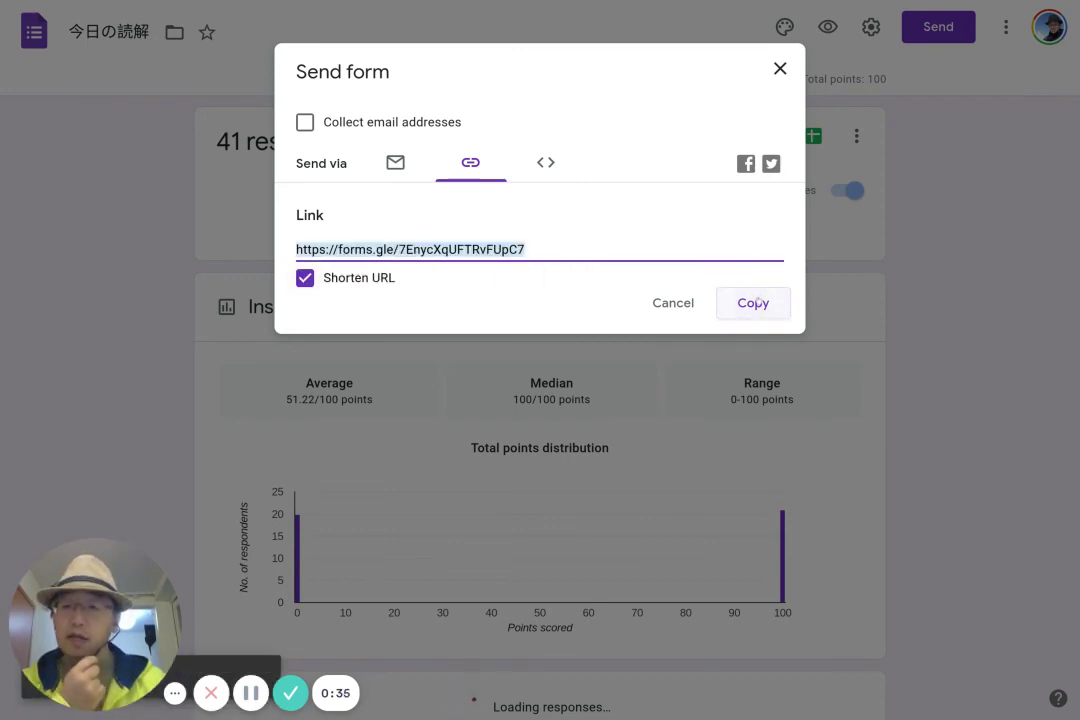